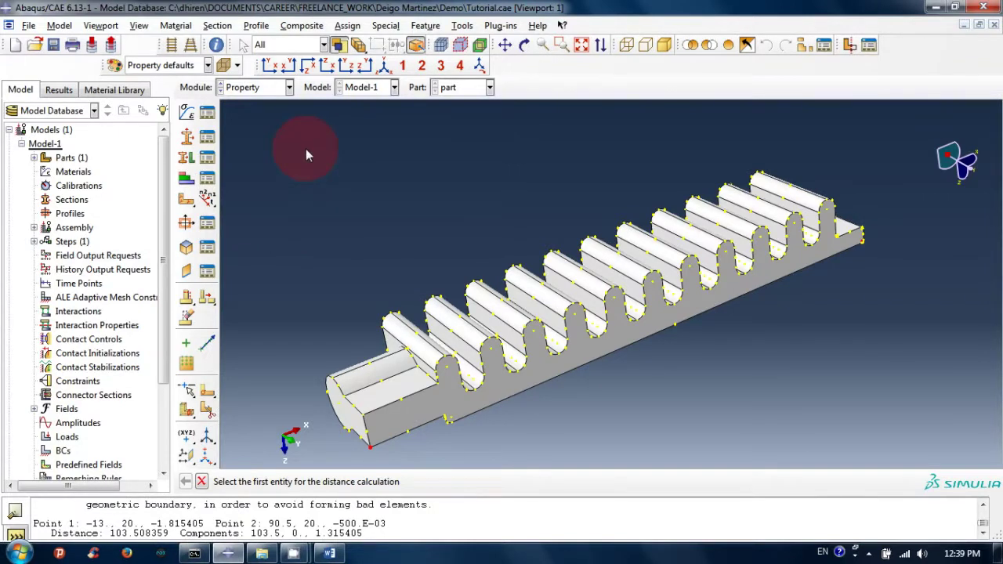
- Staying in the Property module, create Material-1 and add a General > Density behaviour
click(258, 87)
click(264, 130)
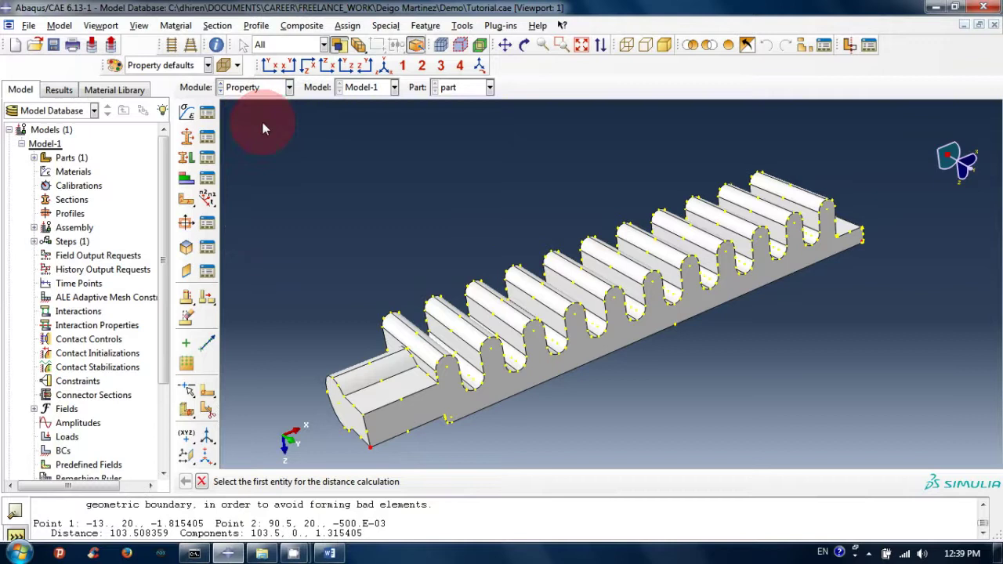
click(174, 27)
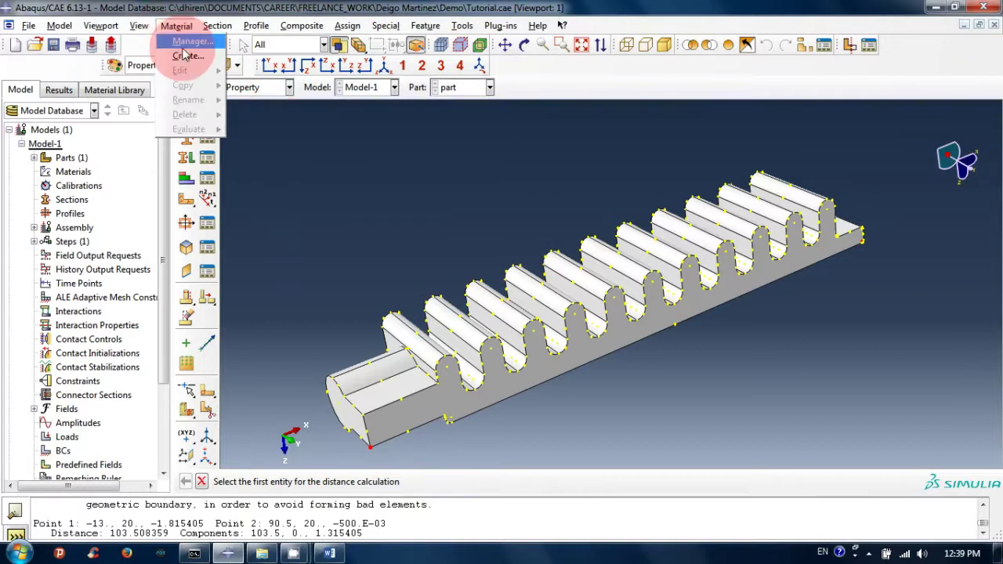
click(185, 47)
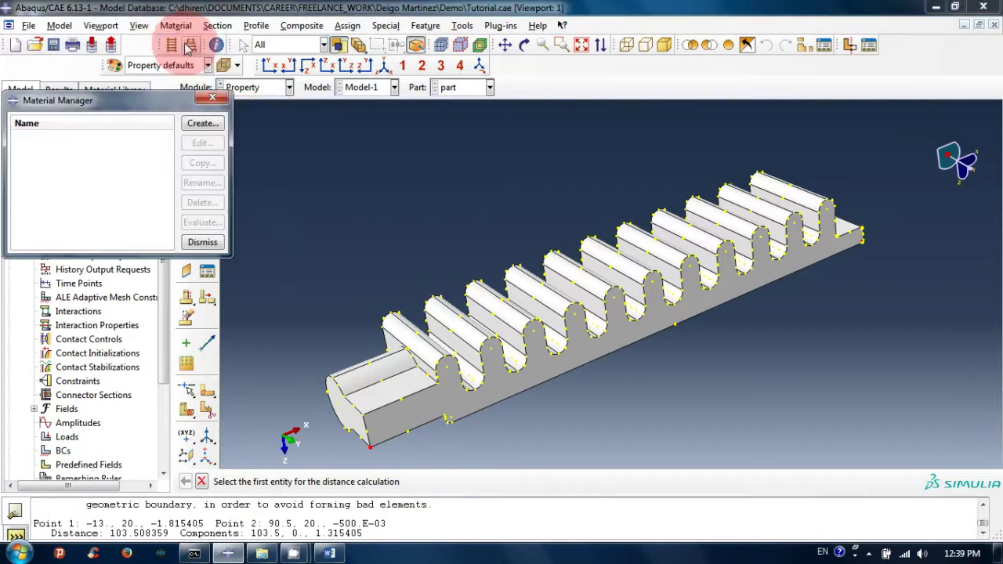
click(203, 123)
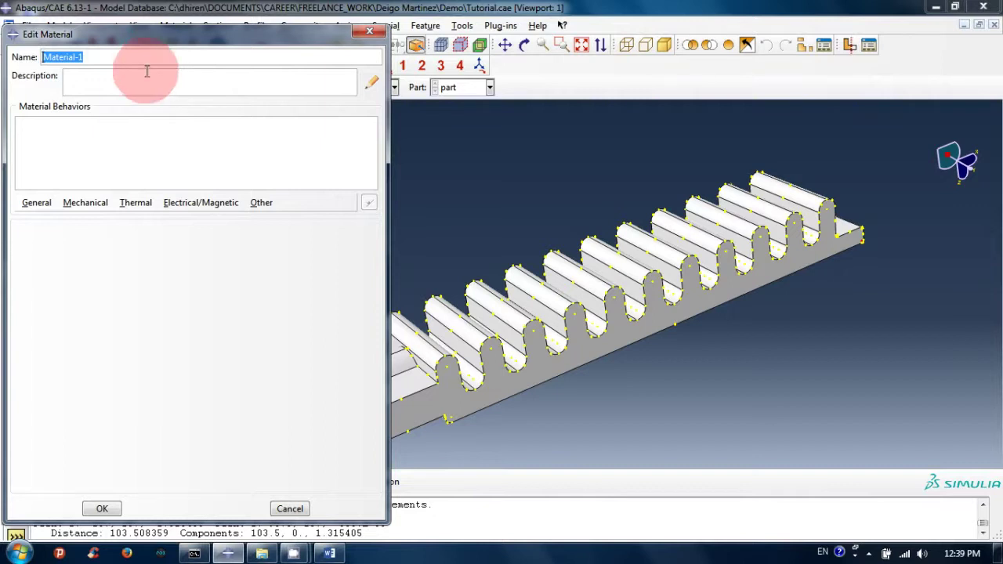
click(38, 206)
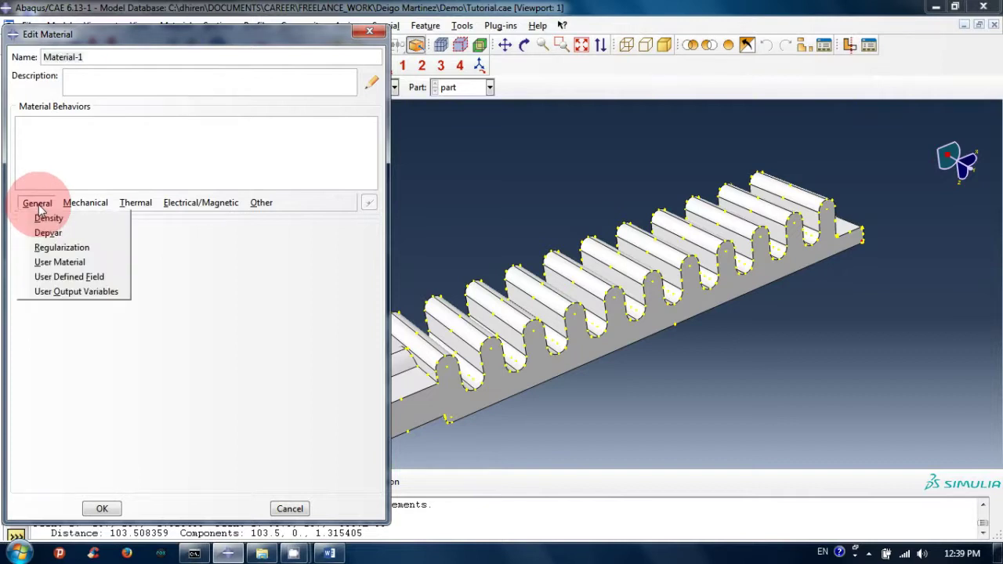
click(55, 221)
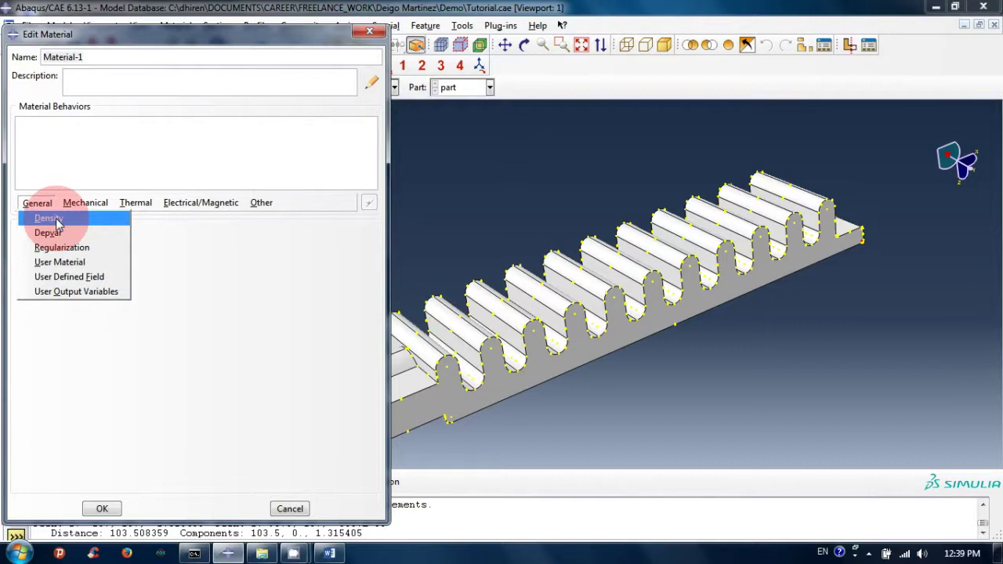
- Enter 1.2e-6 as Material-1's mass density
double_click(69, 347)
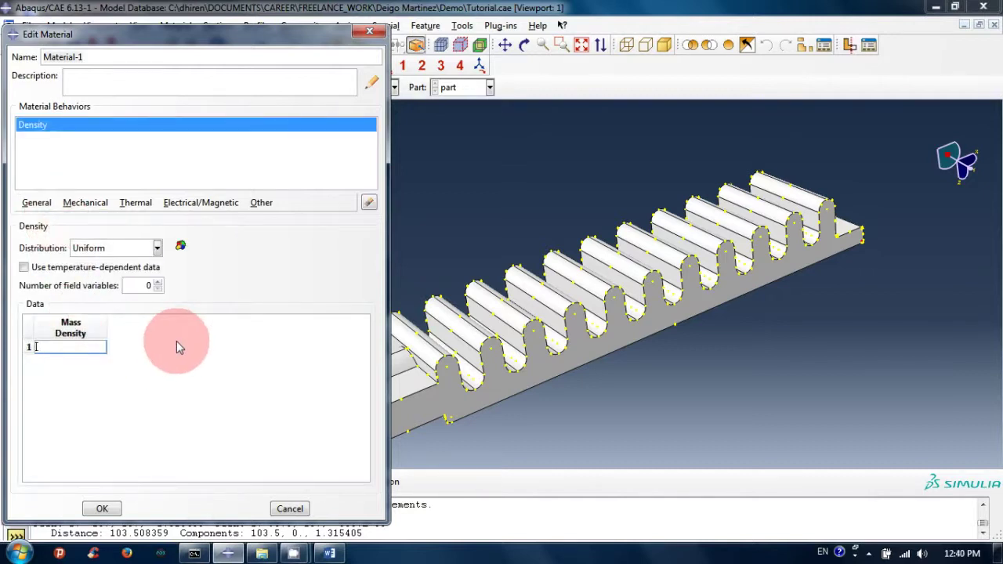
text(1.2e-6)
click(76, 393)
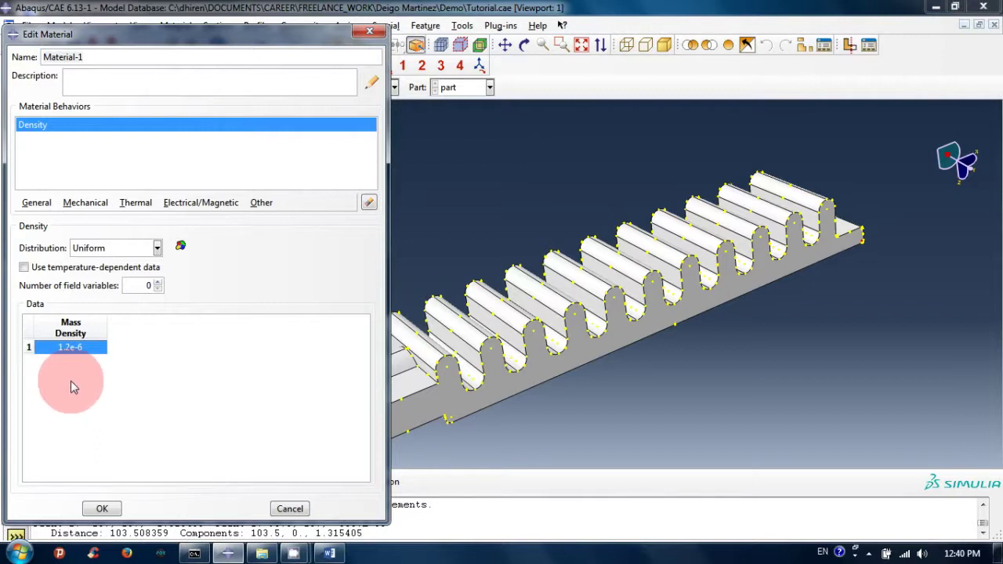
- Add a Mechanical > Elasticity > Hyperelastic behaviour using the Yeoh strain energy potential
click(75, 208)
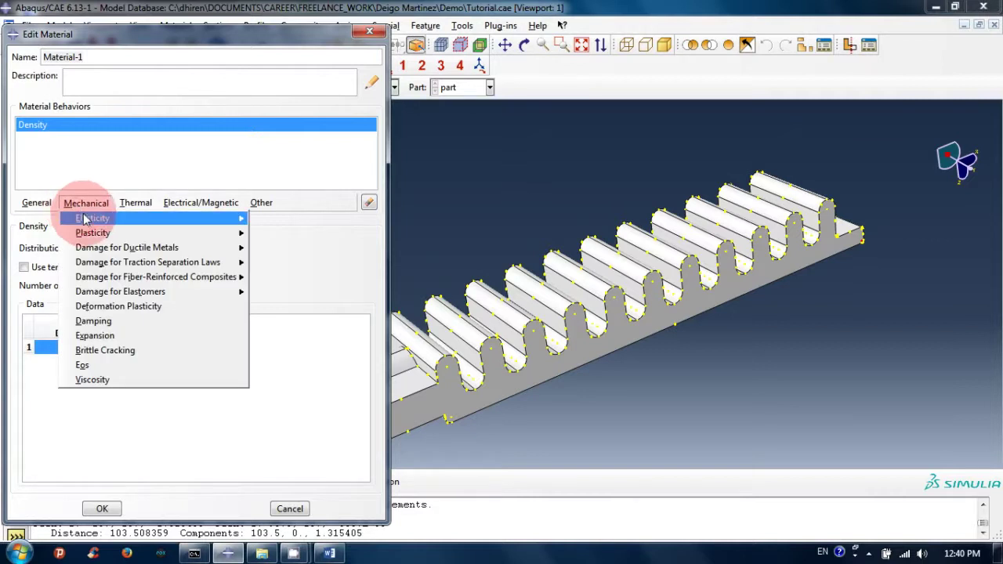
mouse_move(91, 218)
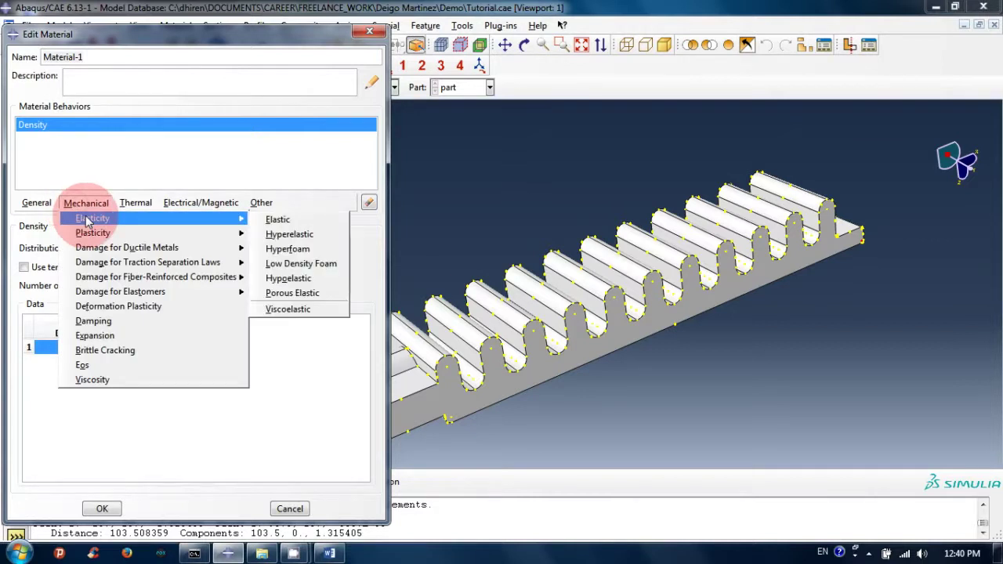
click(312, 237)
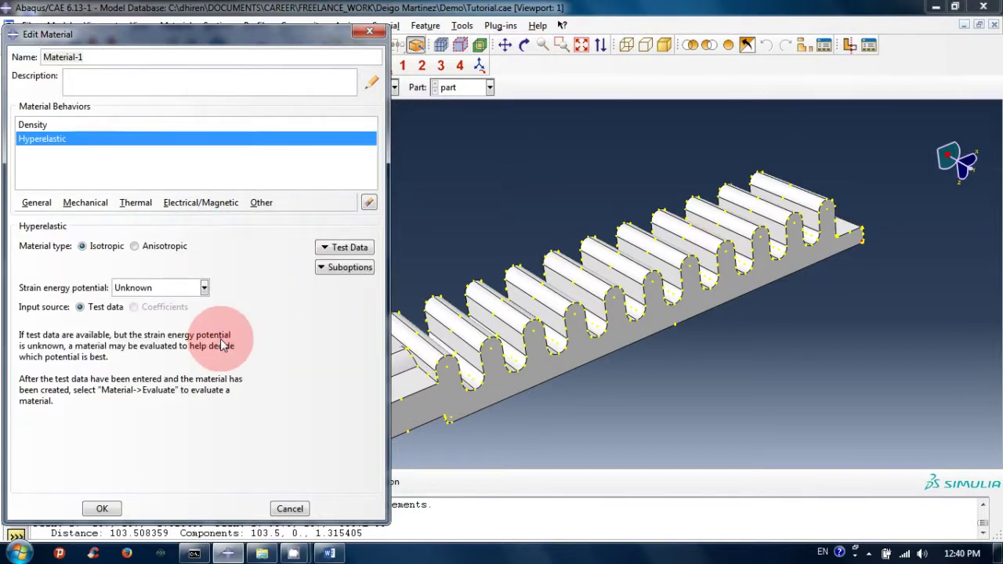
click(183, 290)
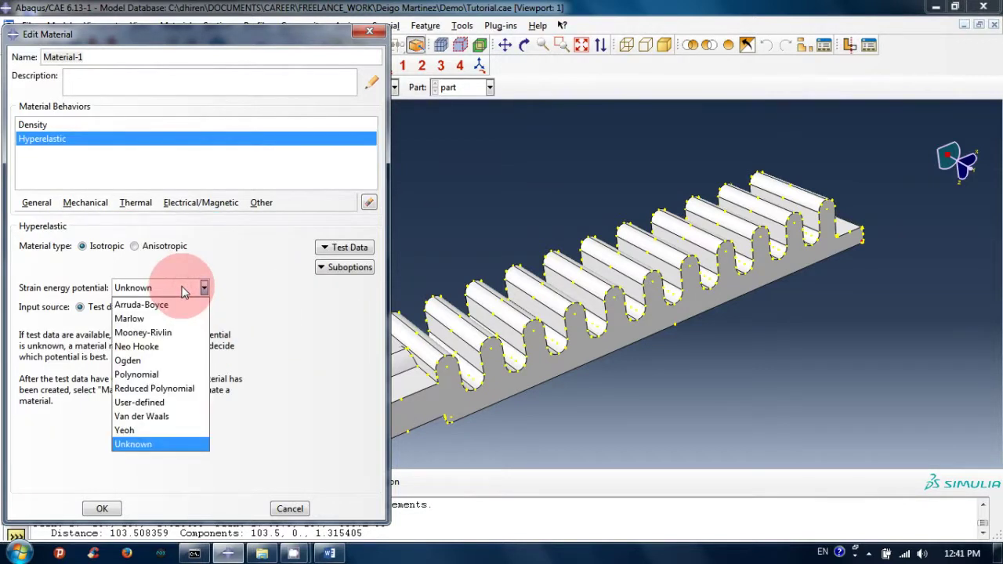
click(156, 432)
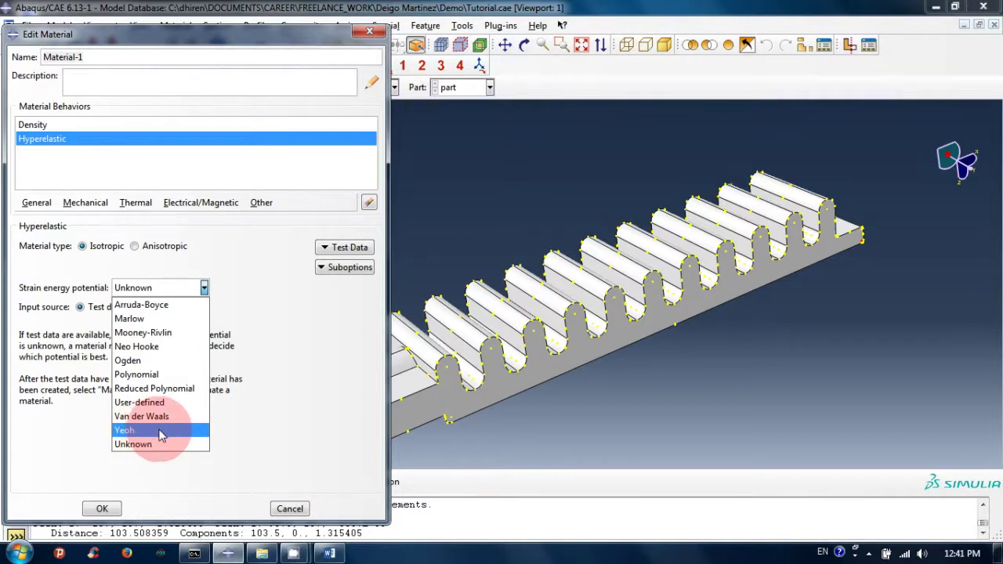
click(161, 436)
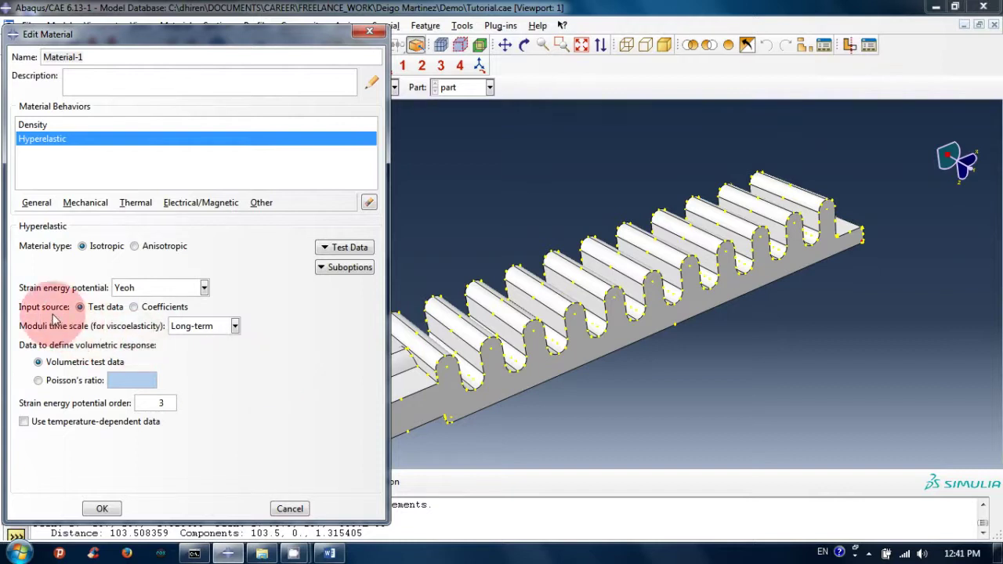
- Switch the Yeoh input to coefficients and enter C10 1.653, C20 0.0324, C30 0.000486
click(134, 308)
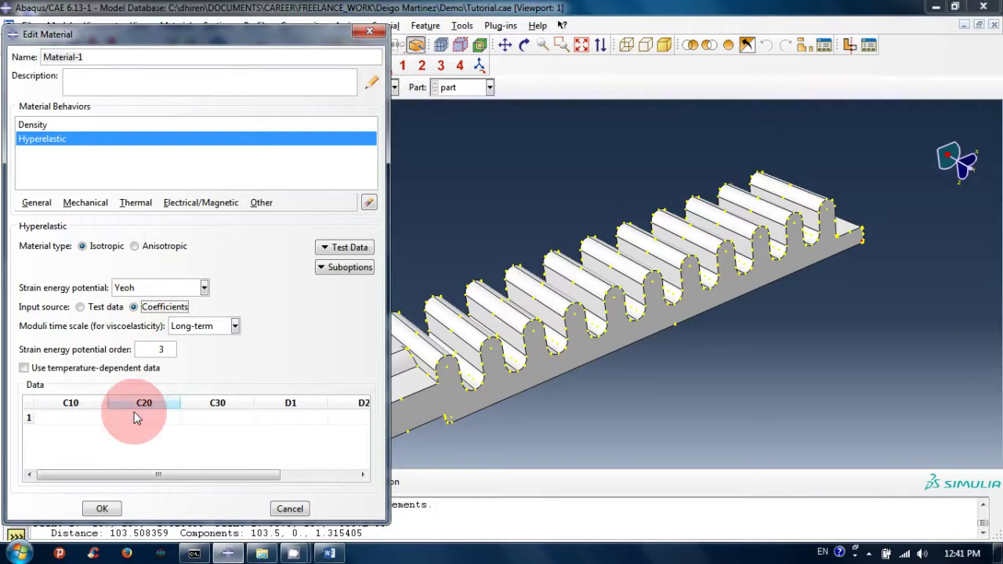
click(82, 417)
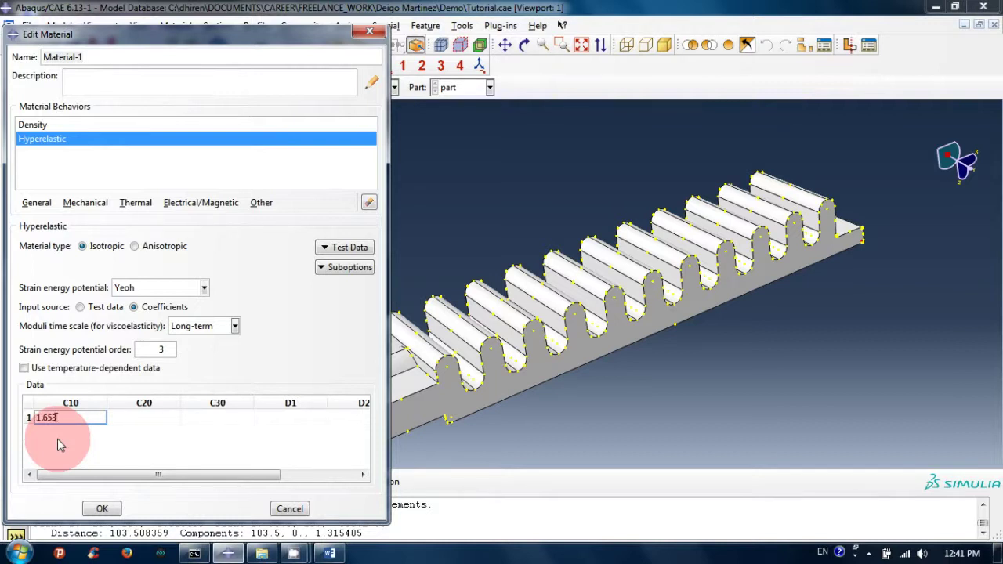
key(Tab)
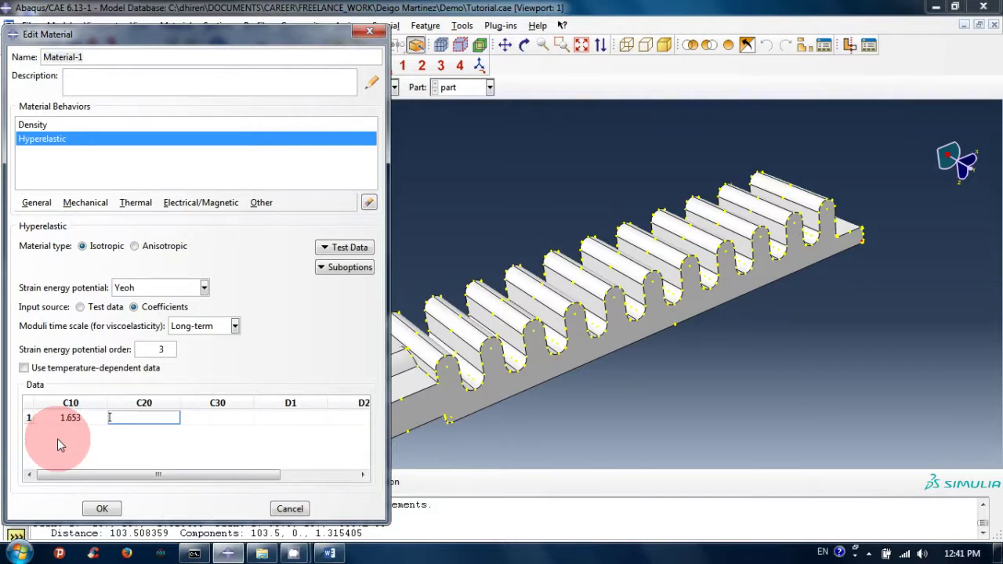
text(0.0324)
key(Tab)
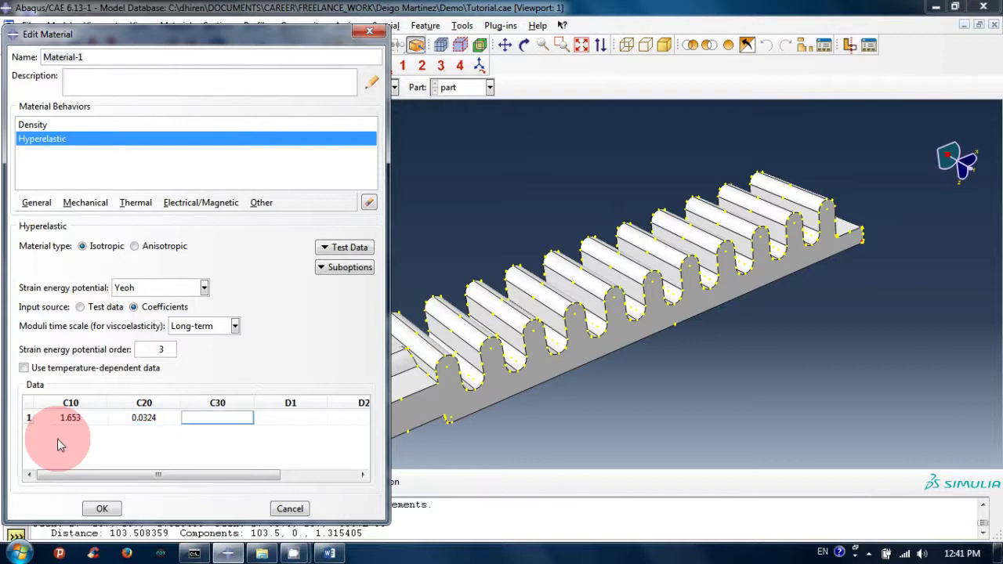
text(0.000486)
key(Tab)
- Set the D1, D2 and D3 coefficients all to 0
text(0)
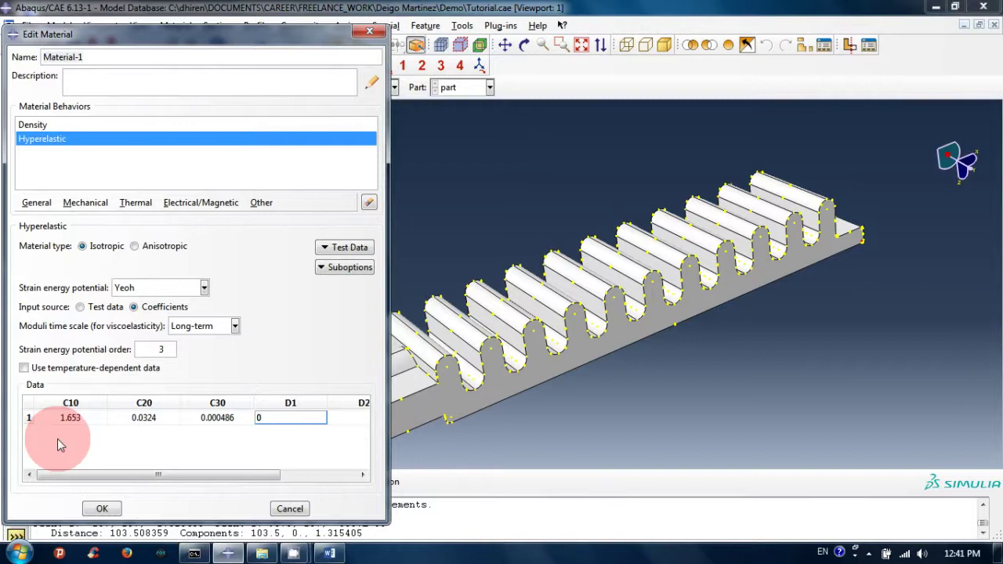
key(Tab)
text(0)
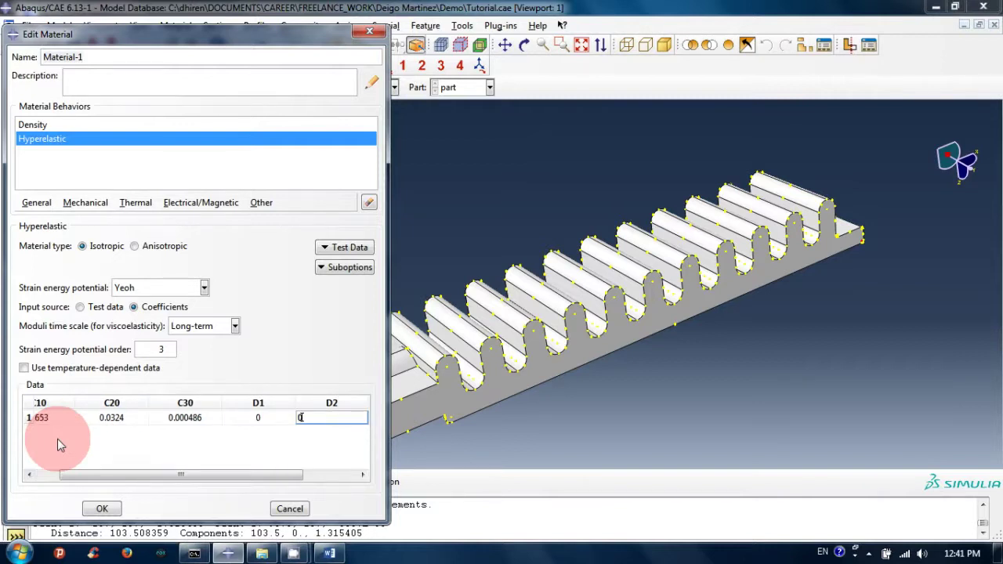
key(Tab)
text(0)
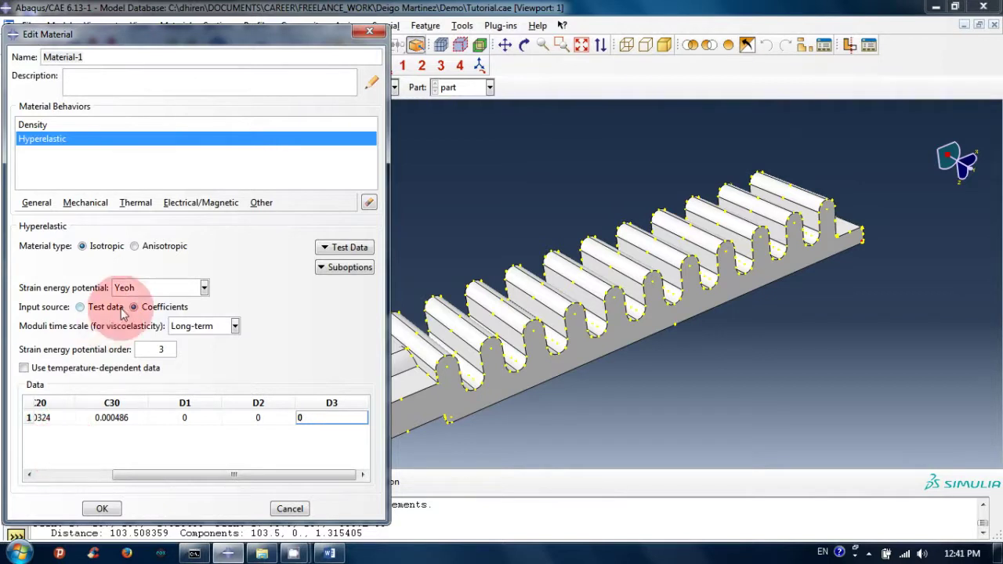
click(55, 172)
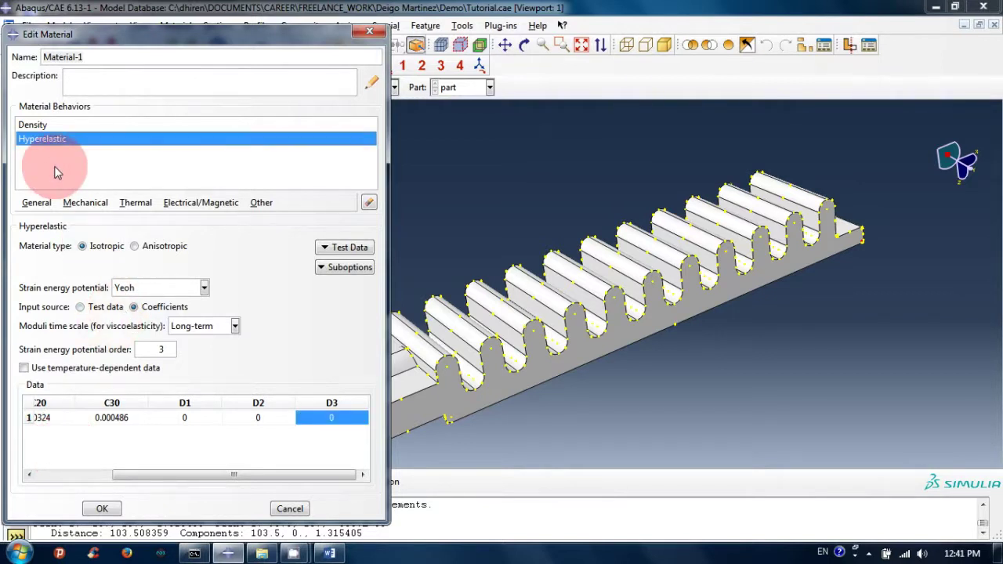
- Confirm the material, then create Section-1 as a solid homogeneous section using Material-1
click(102, 511)
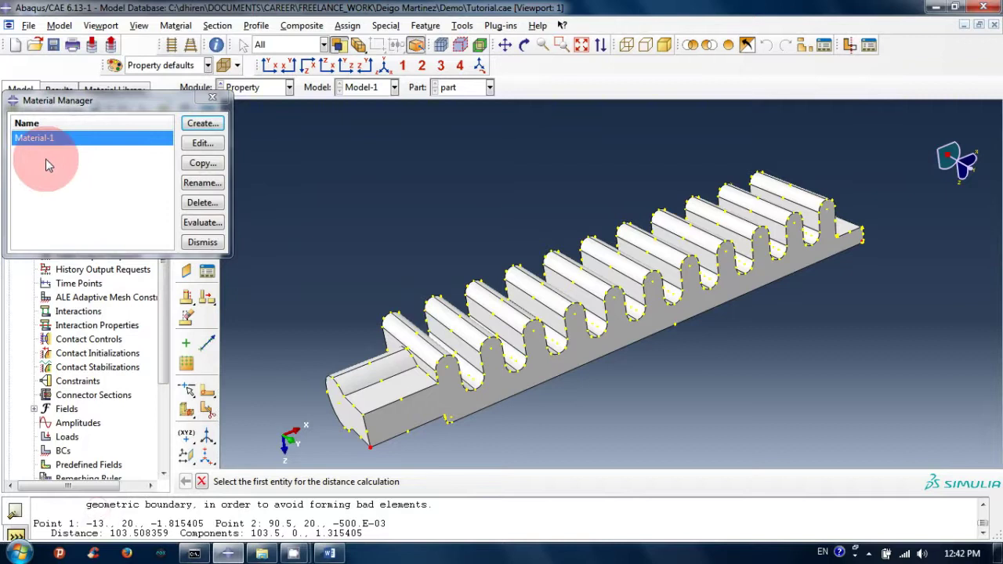
click(211, 99)
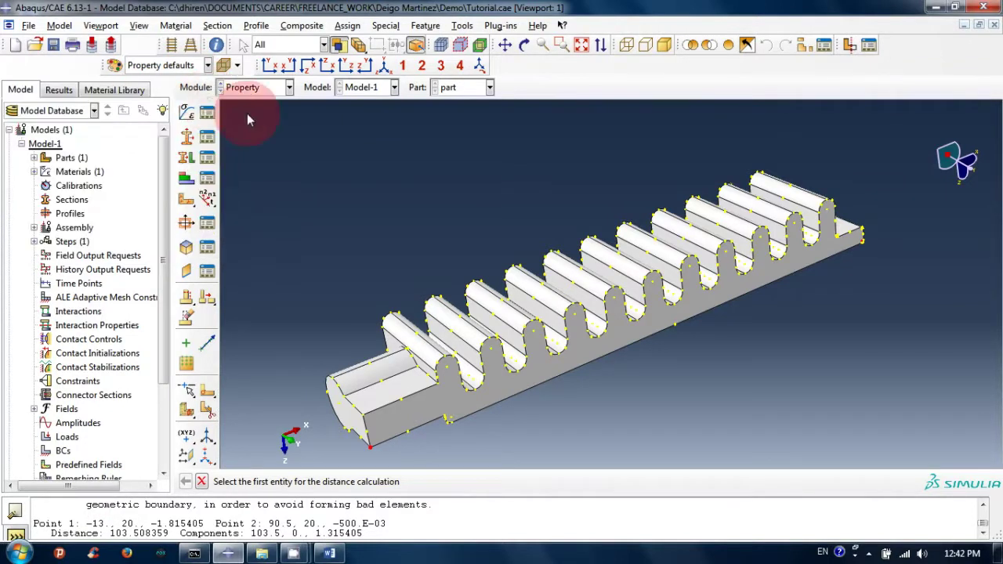
click(219, 26)
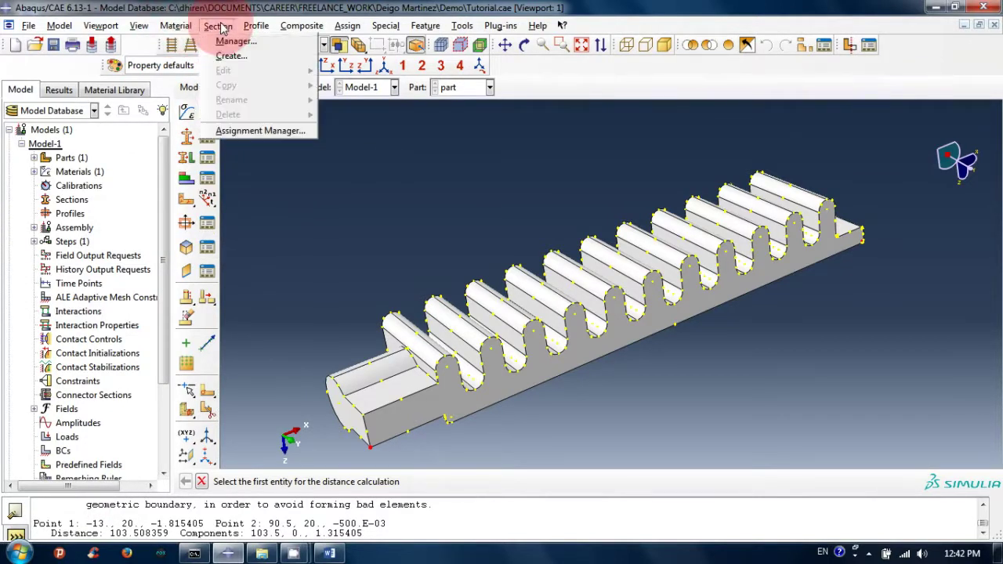
click(228, 42)
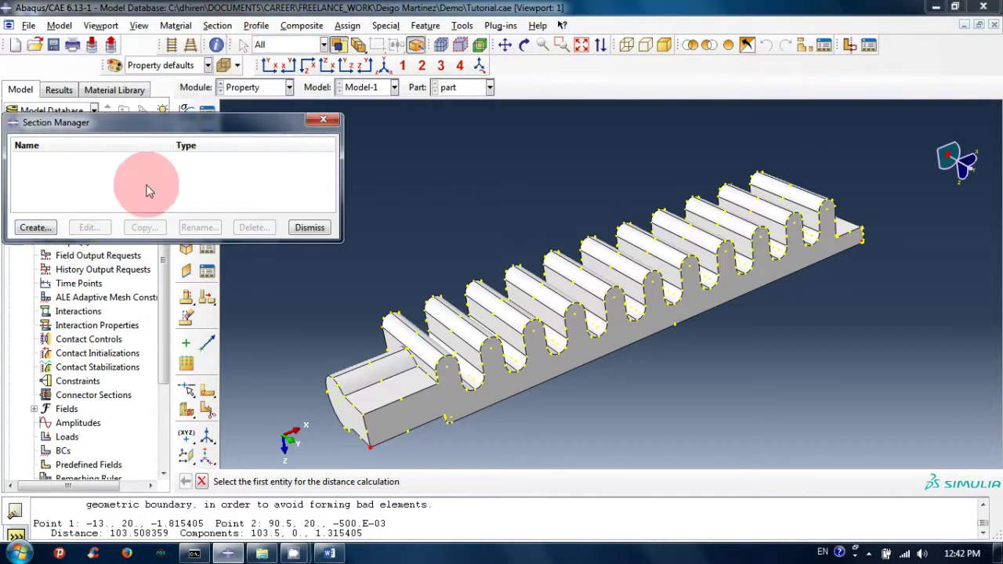
click(24, 229)
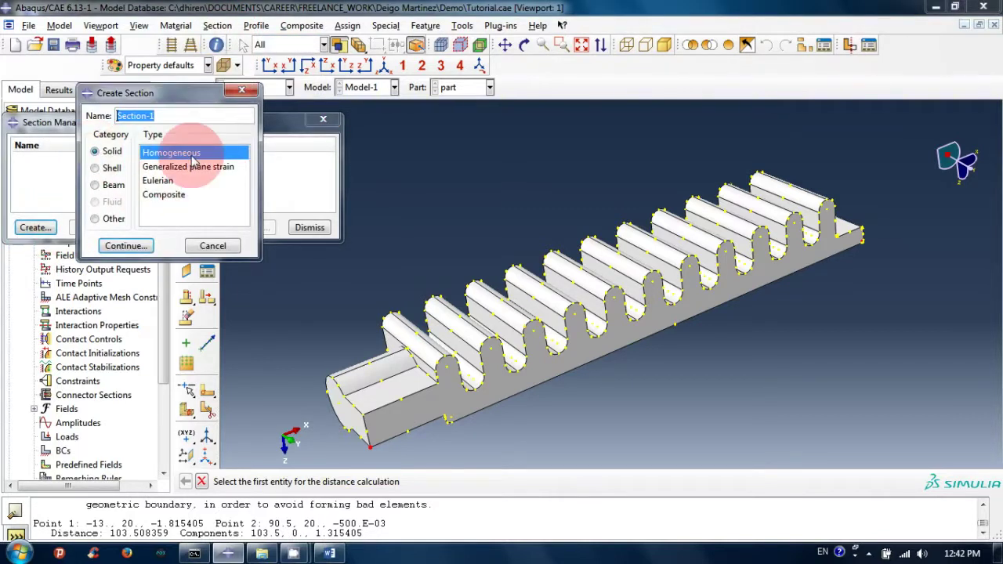
click(125, 246)
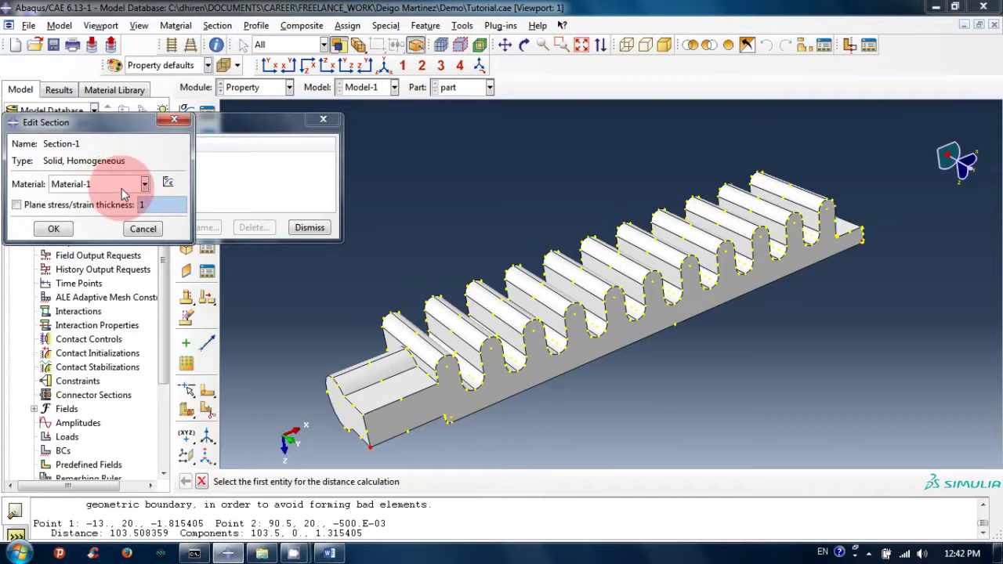
click(53, 228)
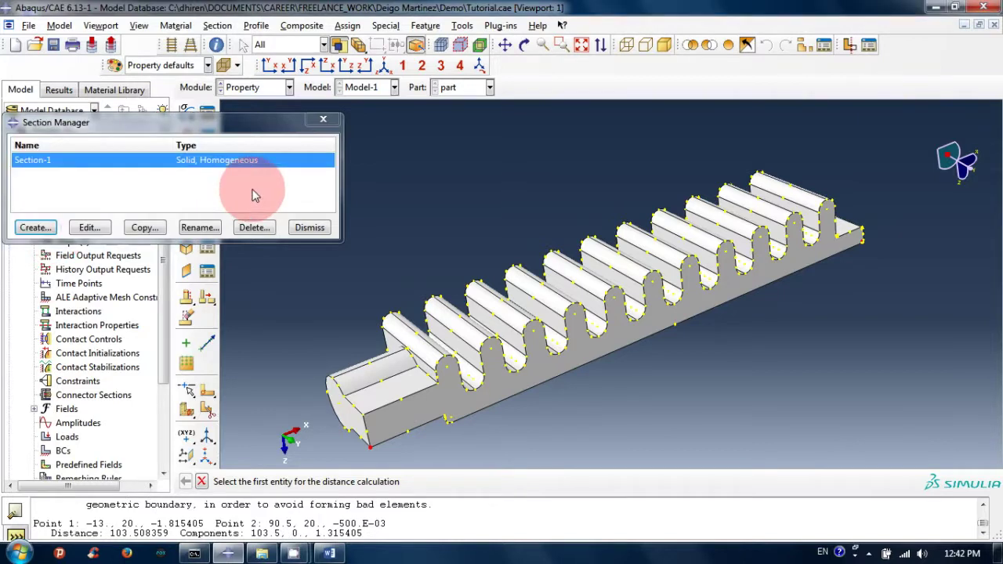
click(306, 229)
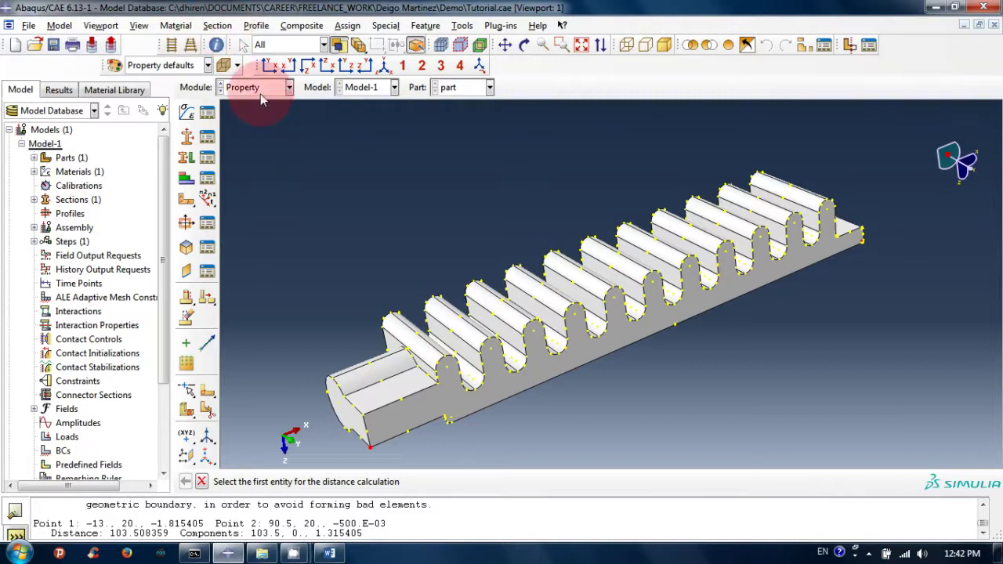
- Box-select the whole rack part without creating a set and assign Section-1 to it
click(348, 26)
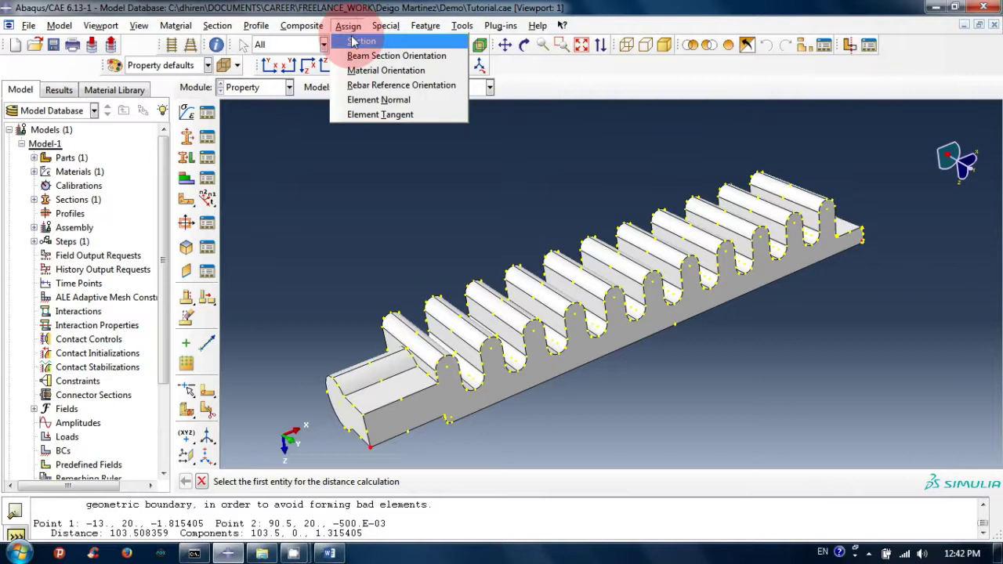
click(356, 41)
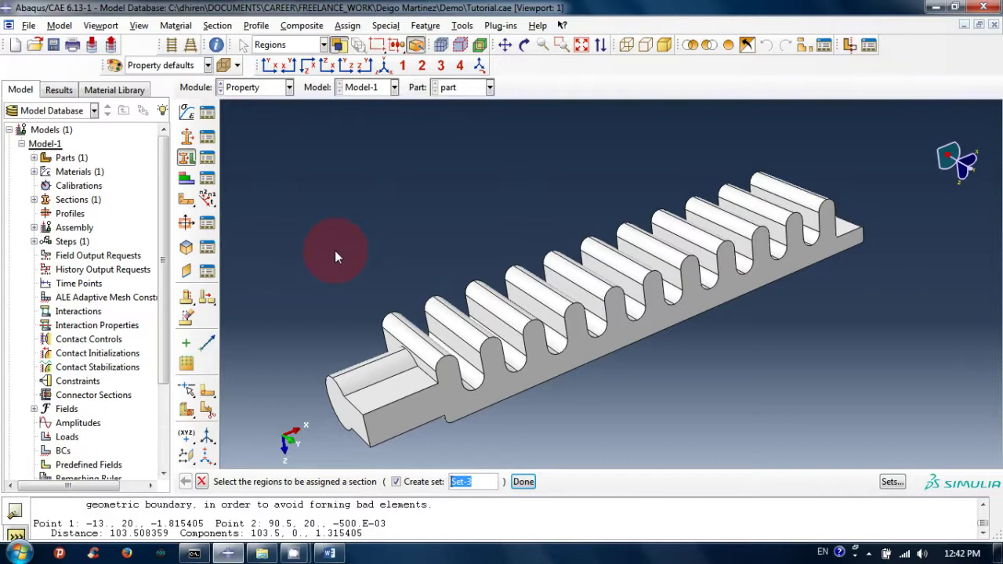
drag(299, 256, 601, 427)
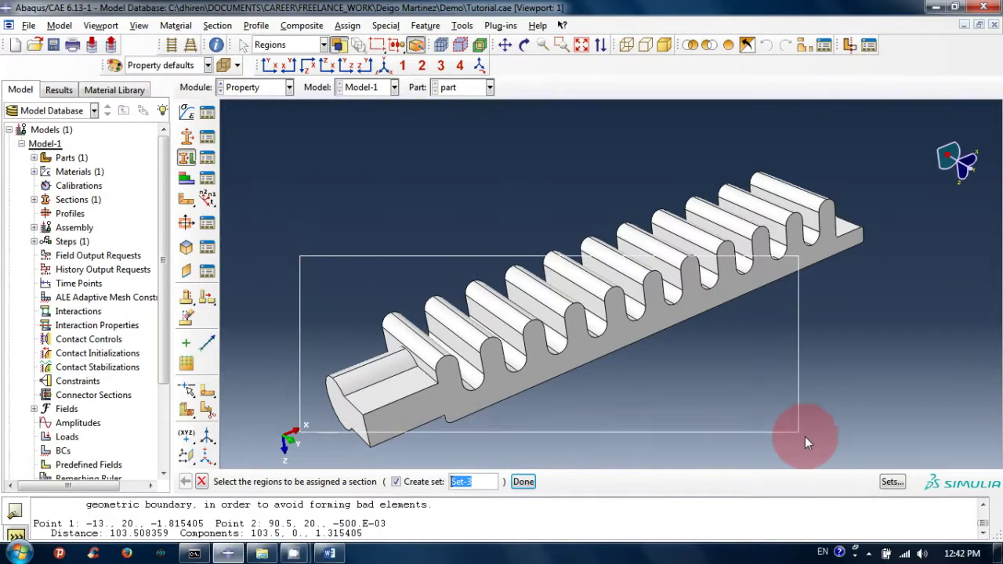
drag(805, 437, 809, 438)
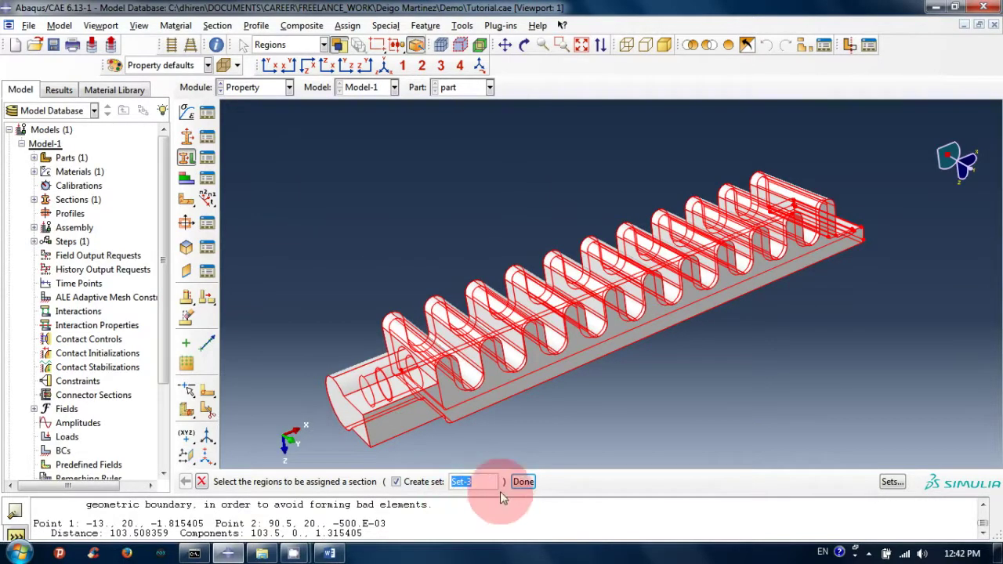
click(396, 482)
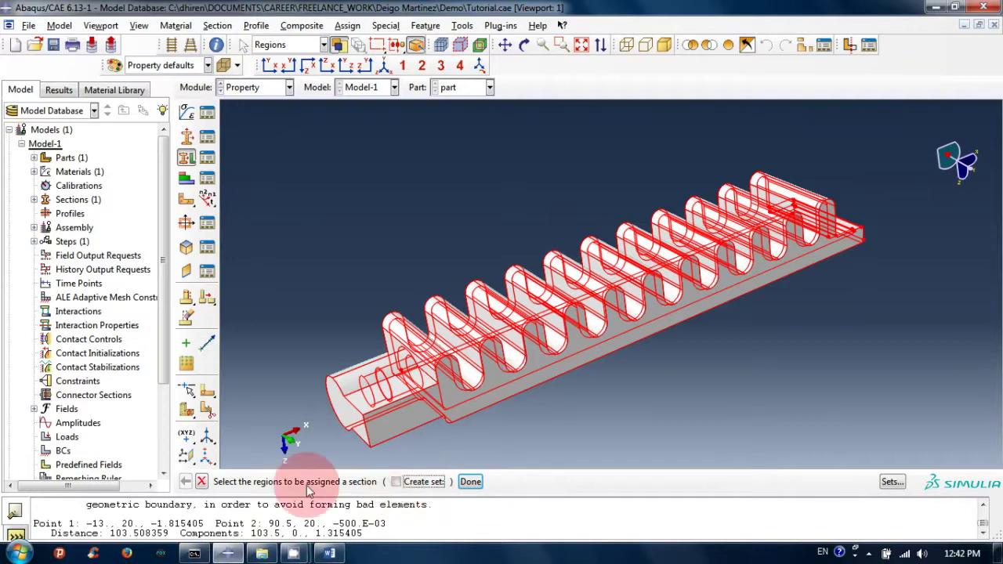
click(474, 483)
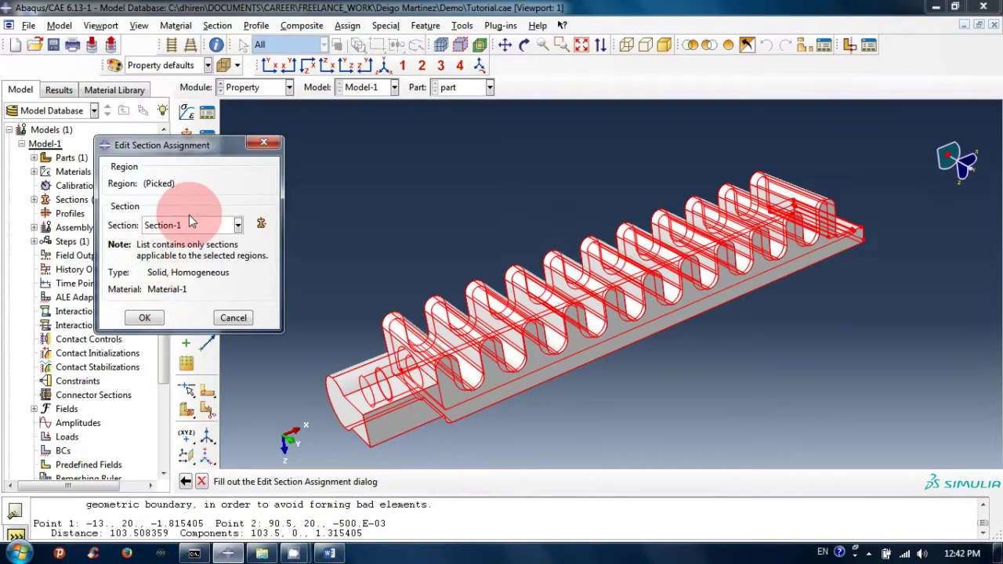
click(202, 225)
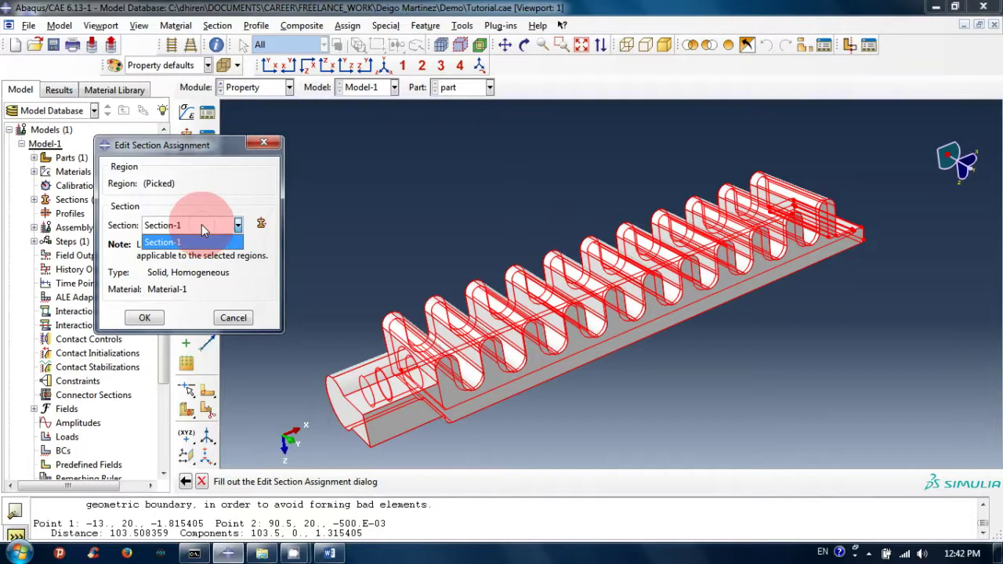
click(201, 224)
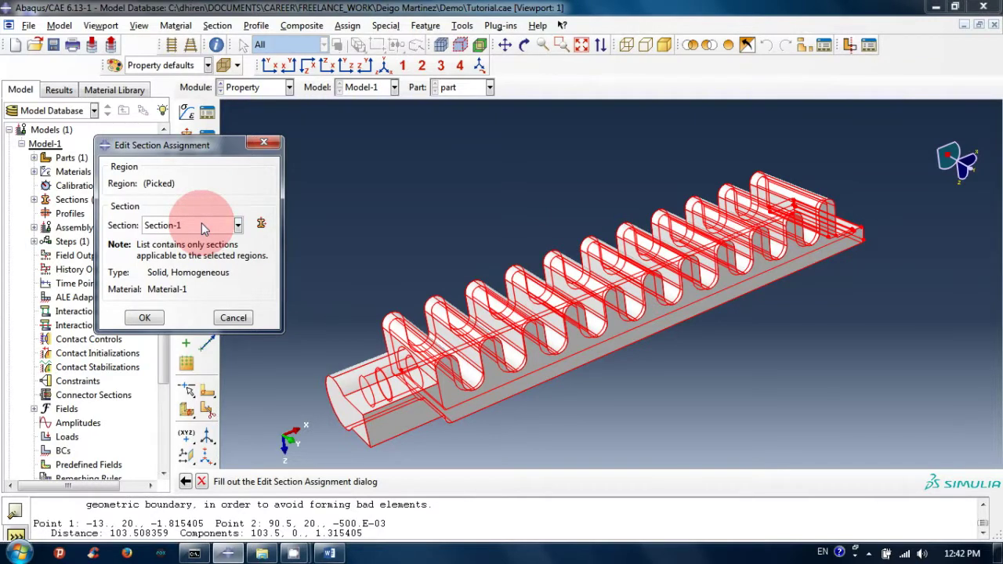
click(144, 319)
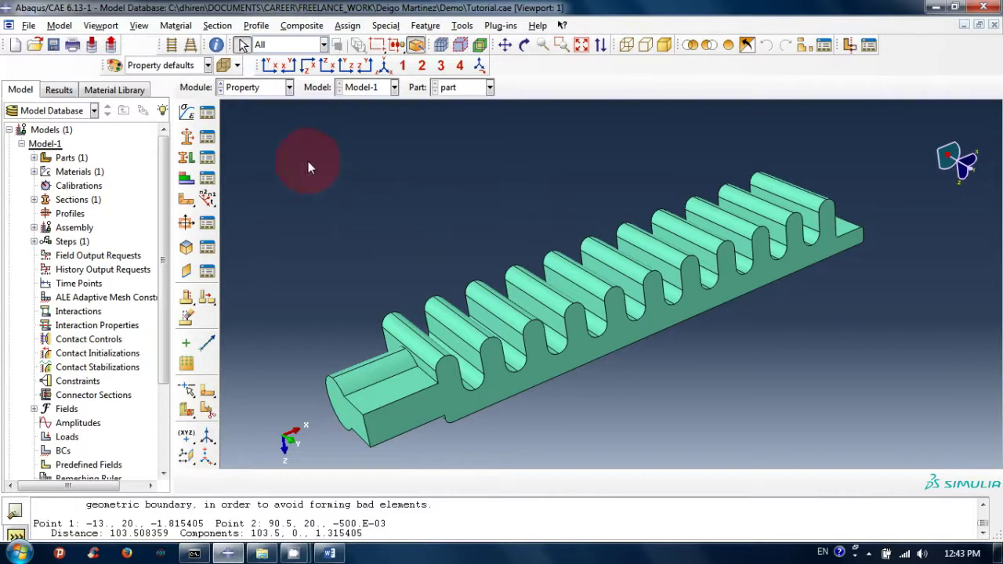
- Switch to the Assembly module, instance the rack part, and orbit so its teeth face up
click(259, 88)
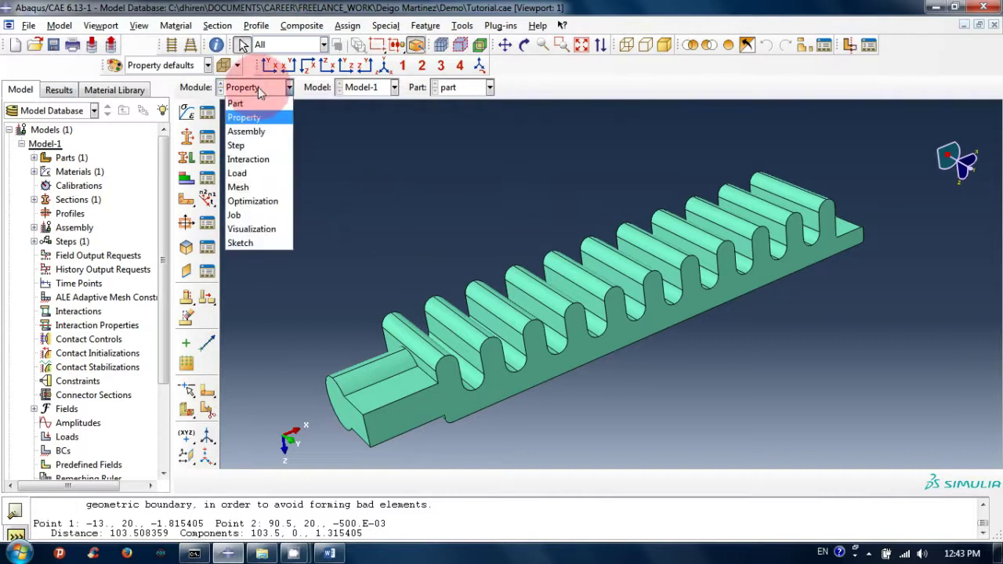
click(258, 132)
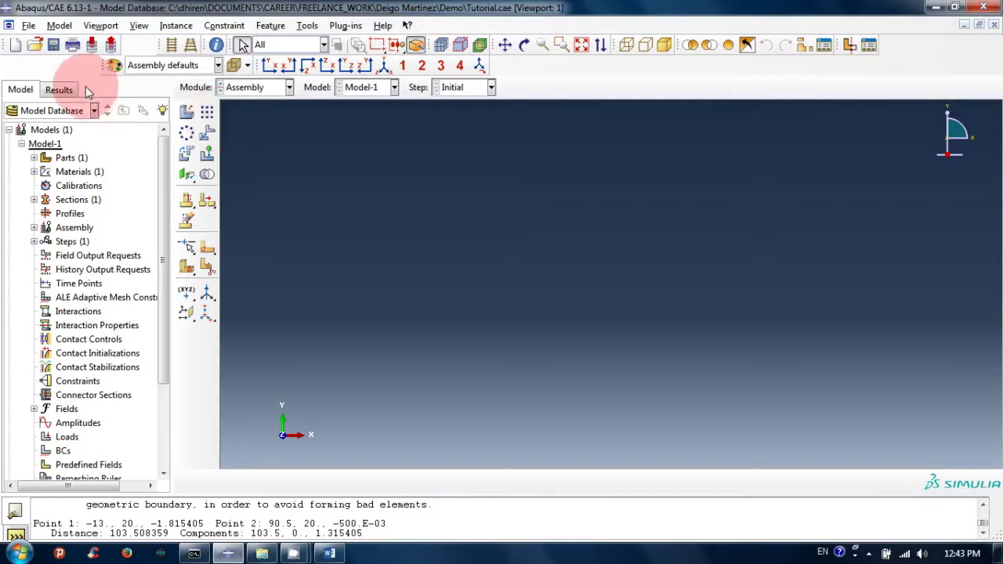
click(176, 26)
click(186, 41)
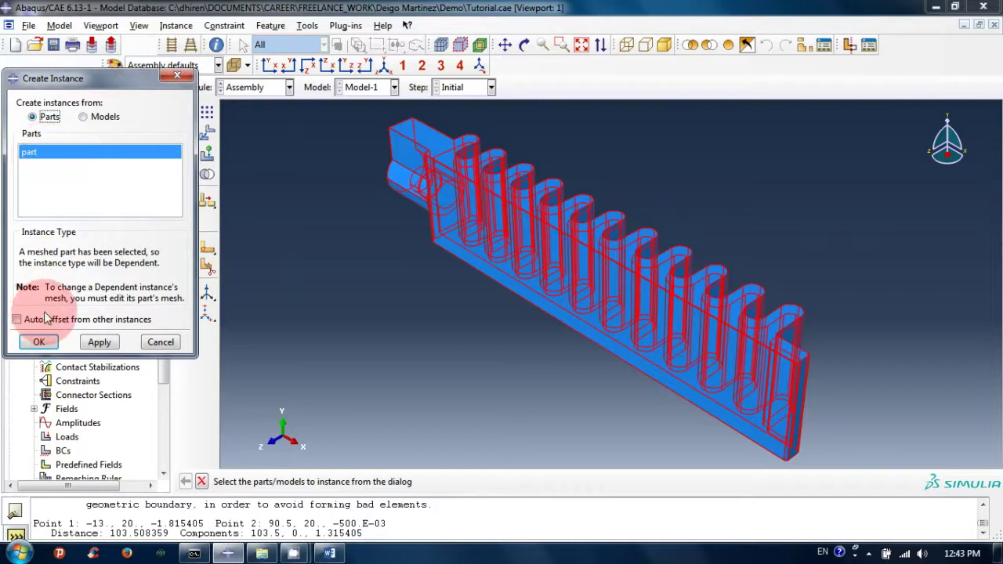
click(38, 342)
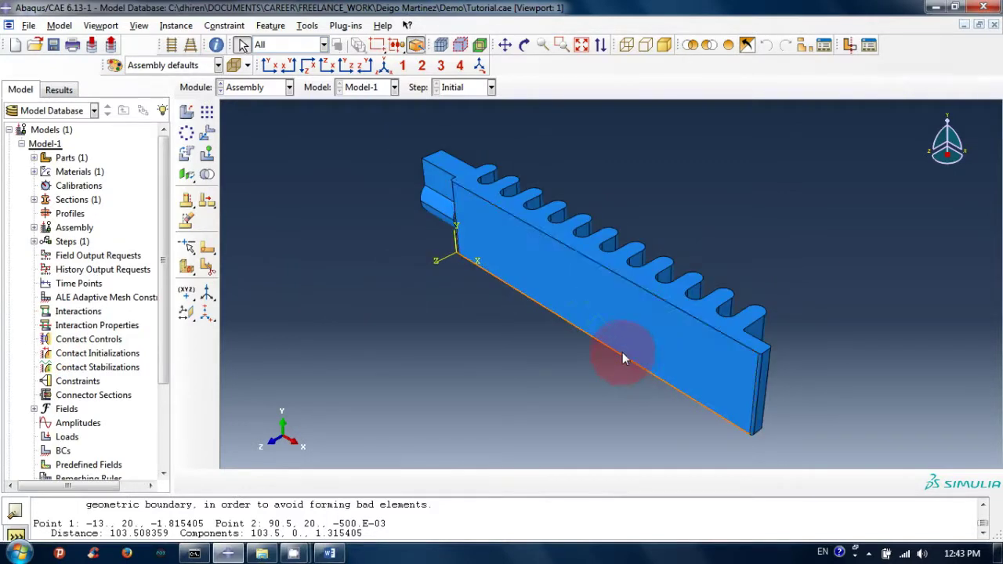
ctrl+alt+drag(597, 364, 638, 334)
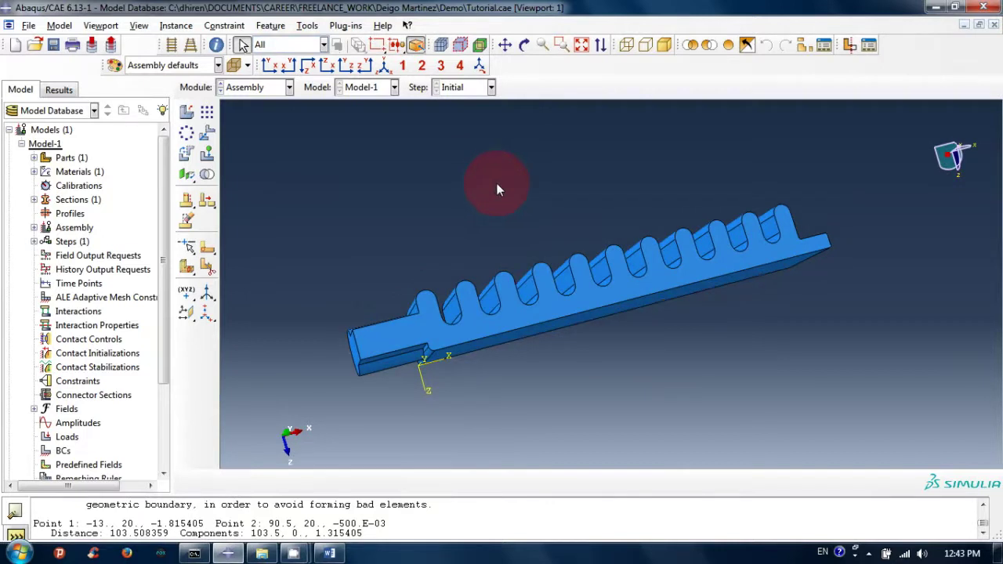